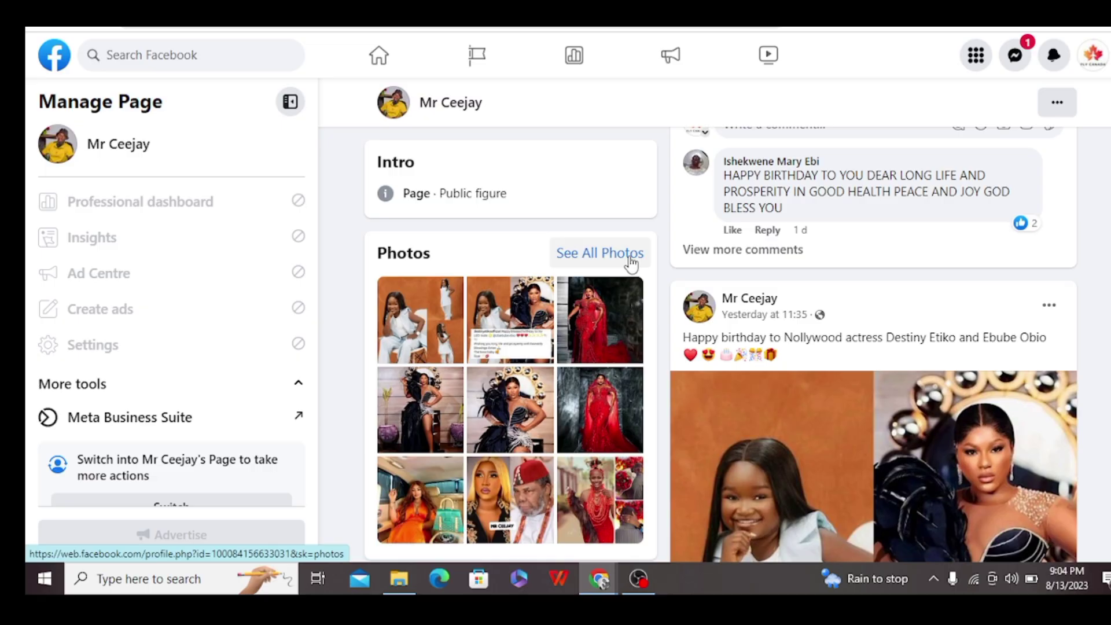
Scroll to the birthday post for Destiny Etiko and Ebube Obio and open its comment box
scroll(786, 368, "down", 4)
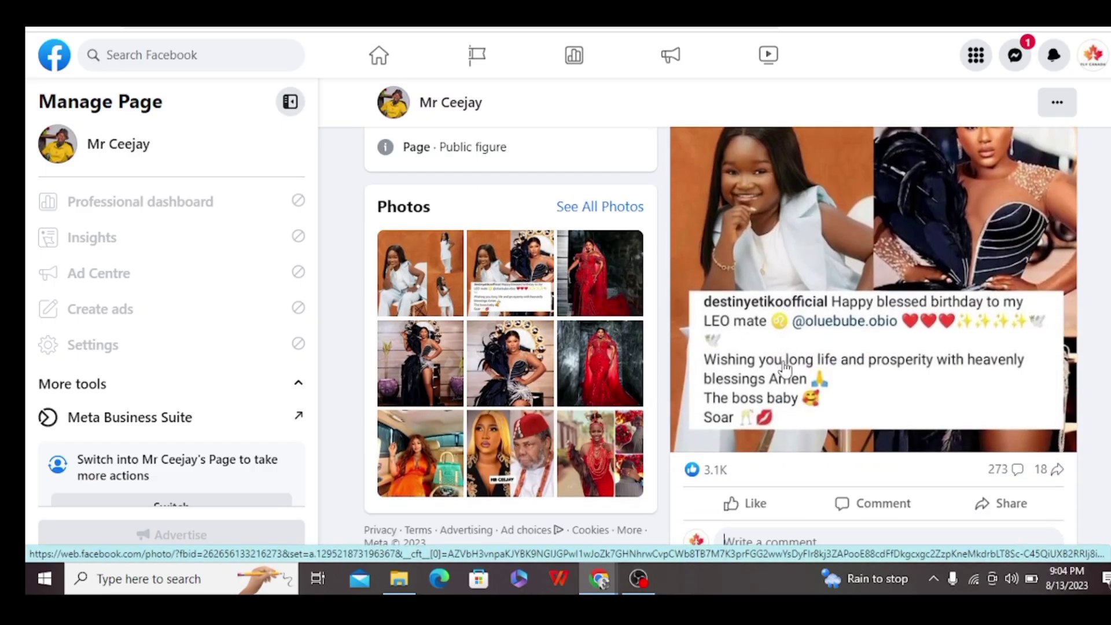
scroll(785, 368, "down", 3)
left_click(839, 373)
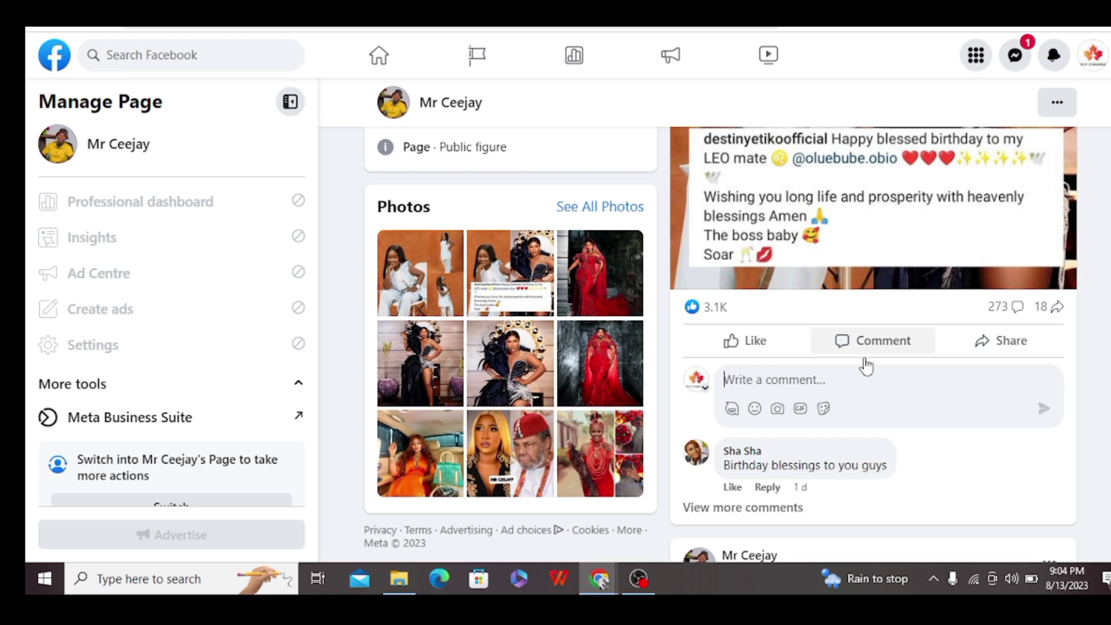
scroll(868, 354, "down", 1)
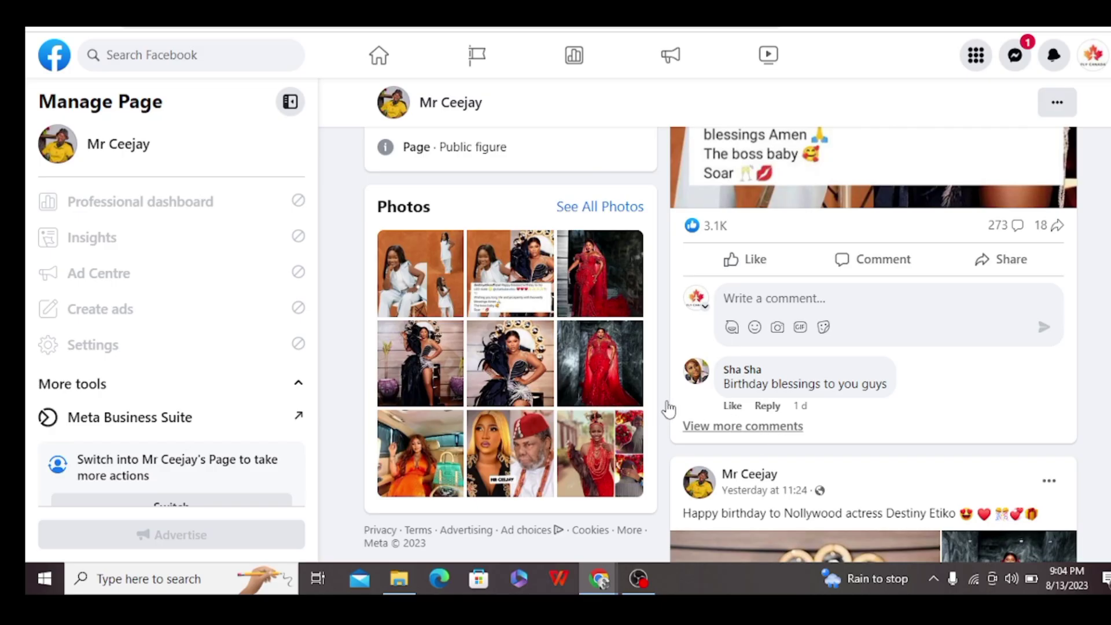
Open the birthday post with all its comments and scroll through them
left_click(697, 429)
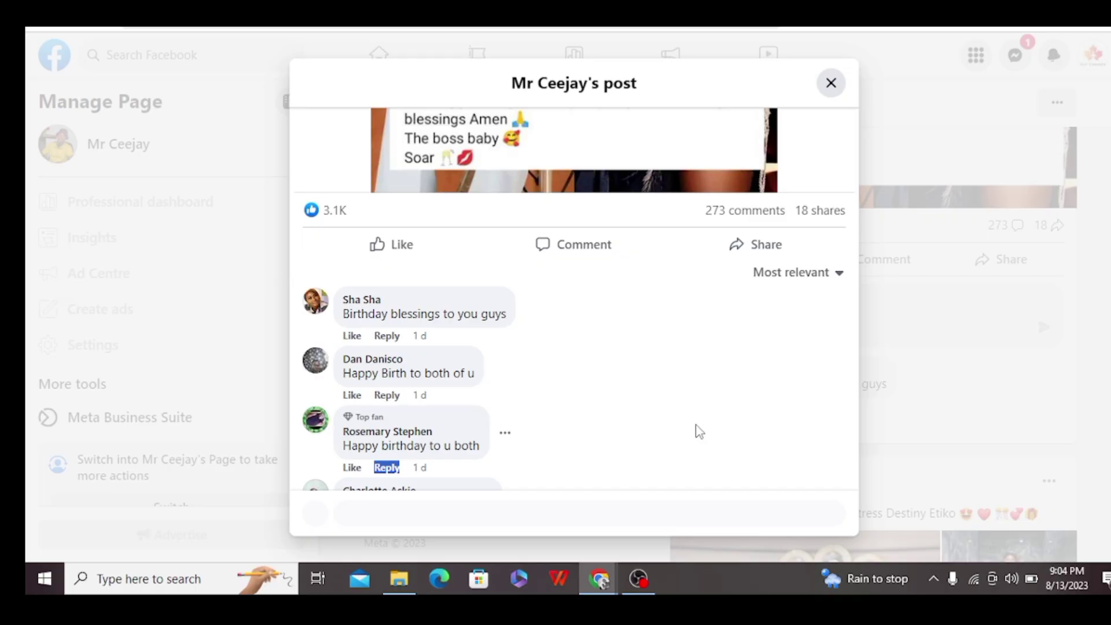
scroll(500, 340, "down", 5)
scroll(542, 317, "down", 1)
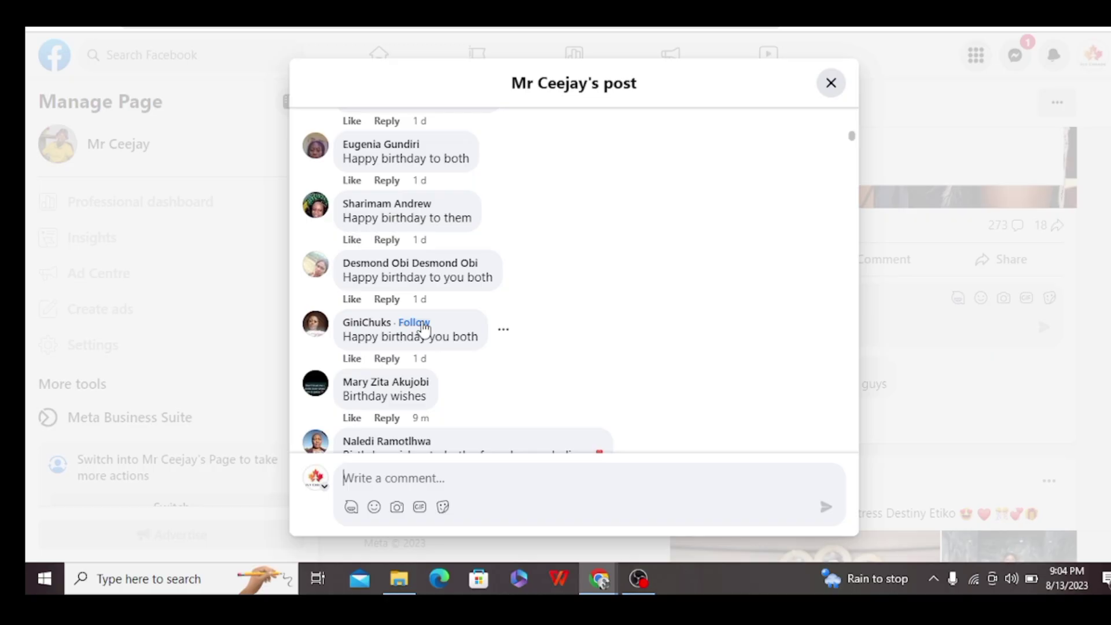
scroll(424, 328, "down", 12)
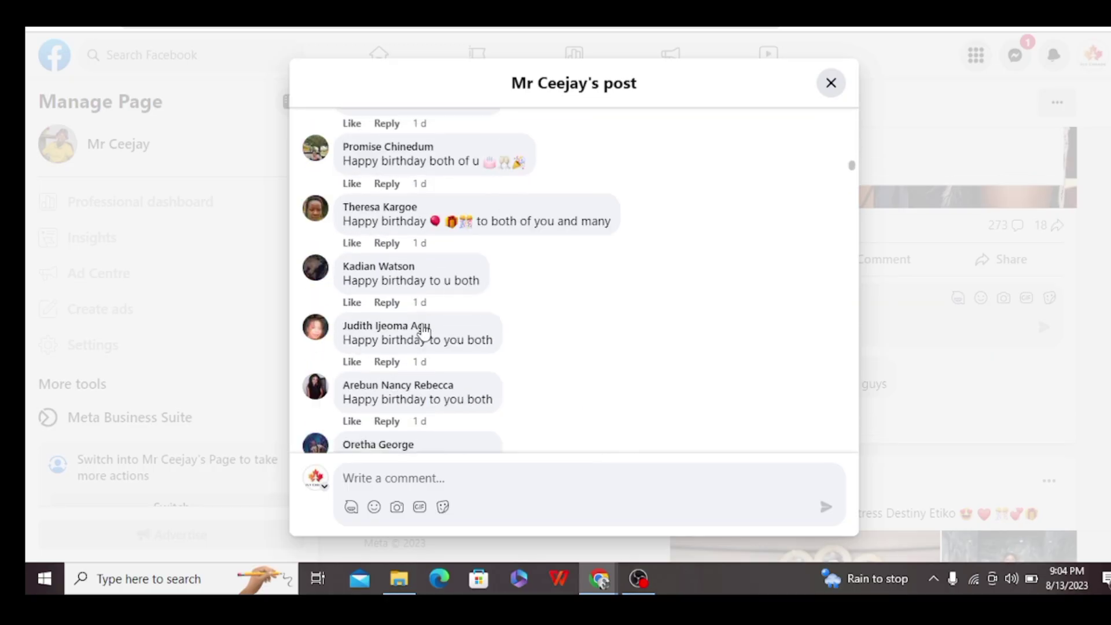
scroll(424, 331, "down", 12)
scroll(424, 337, "down", 12)
scroll(425, 337, "down", 12)
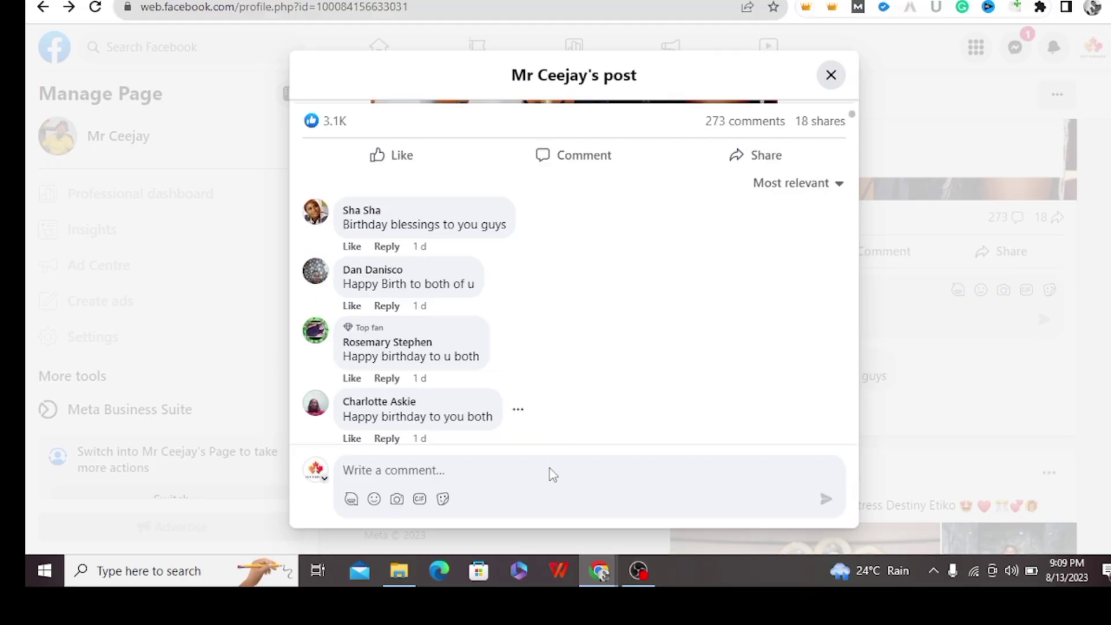
Post the comment 'nice' on the birthday post
left_click(550, 470)
type("nice")
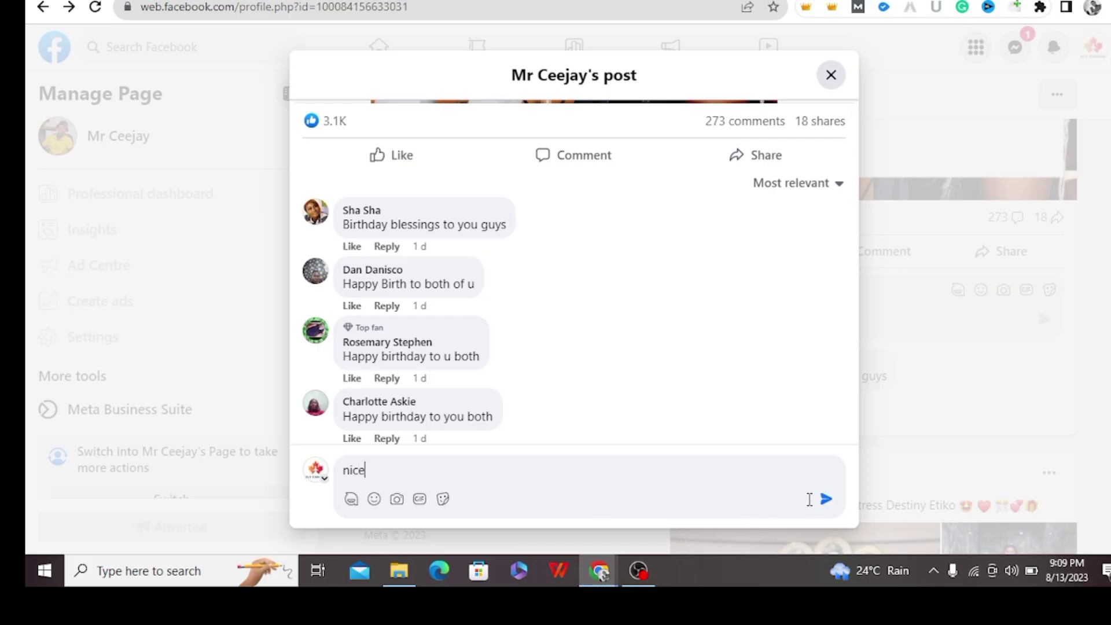
left_click(828, 501)
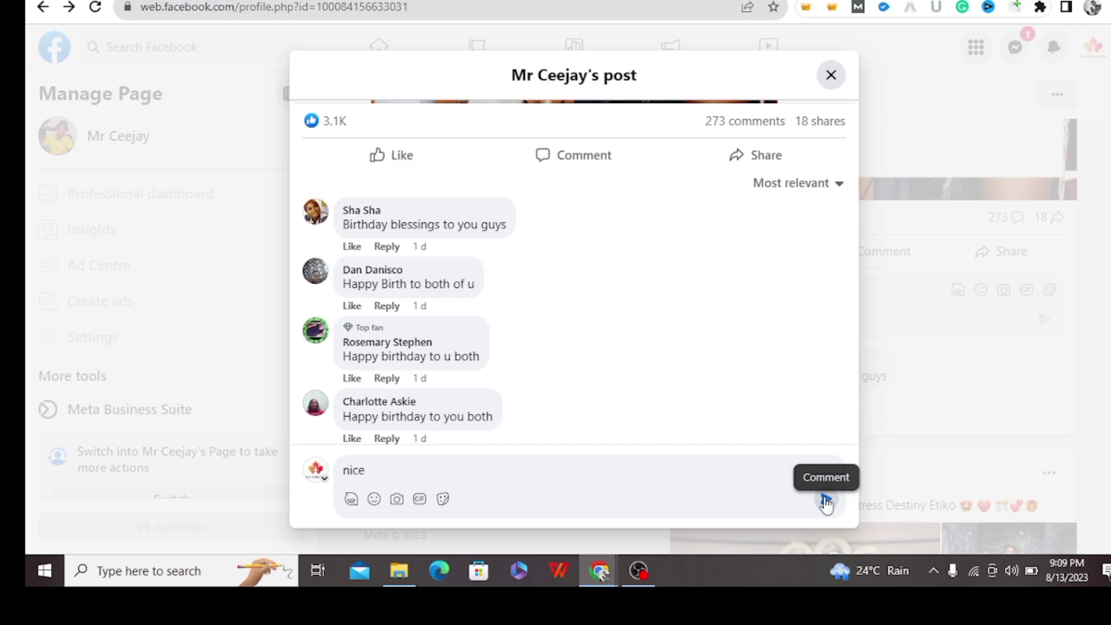
left_click(827, 501)
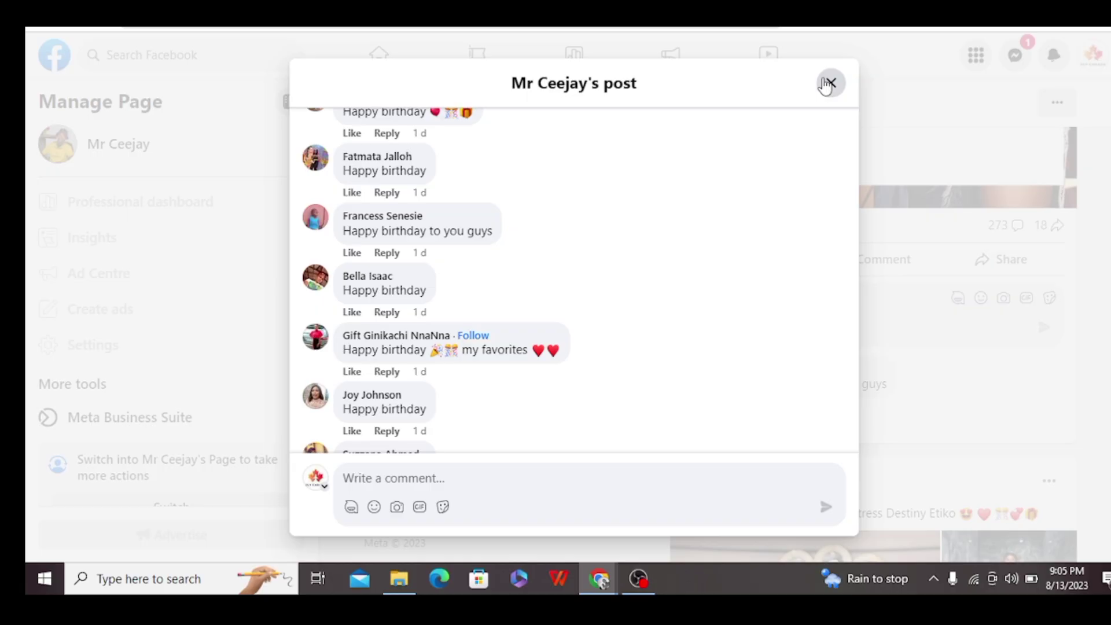
Close the post, go to the Work Abroad page from the home sidebar and show its extra options
left_click(829, 83)
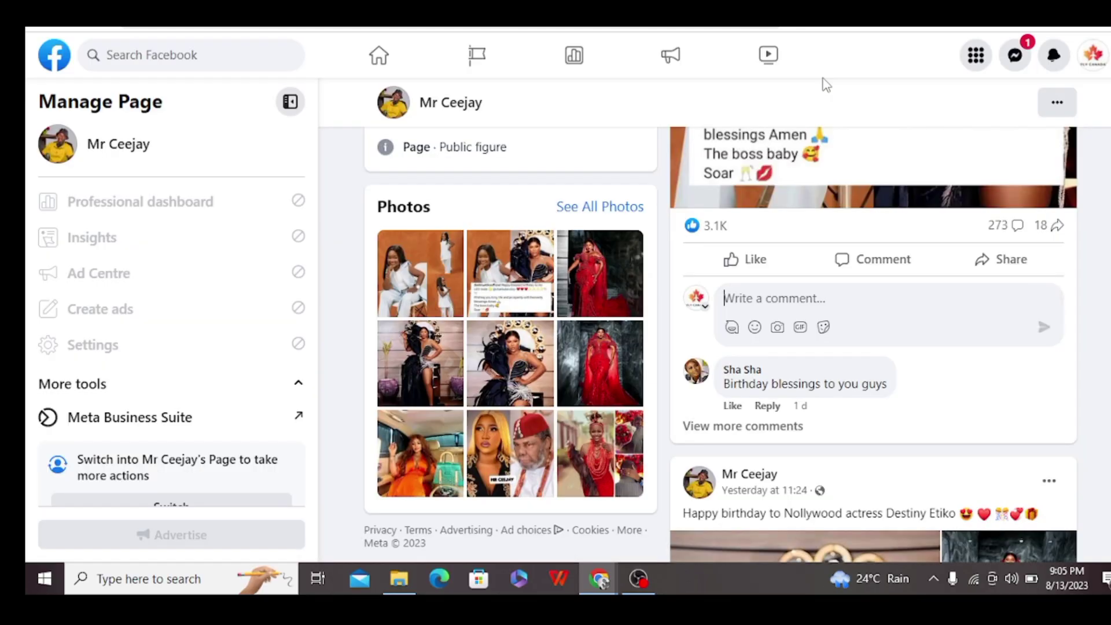
left_click(58, 64)
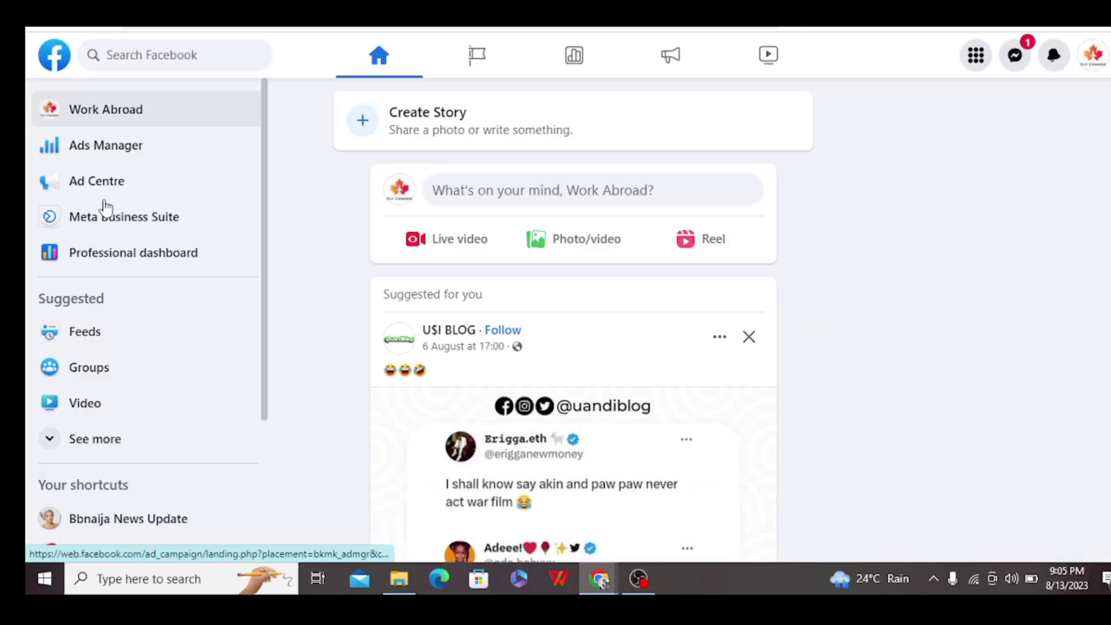
left_click(55, 441)
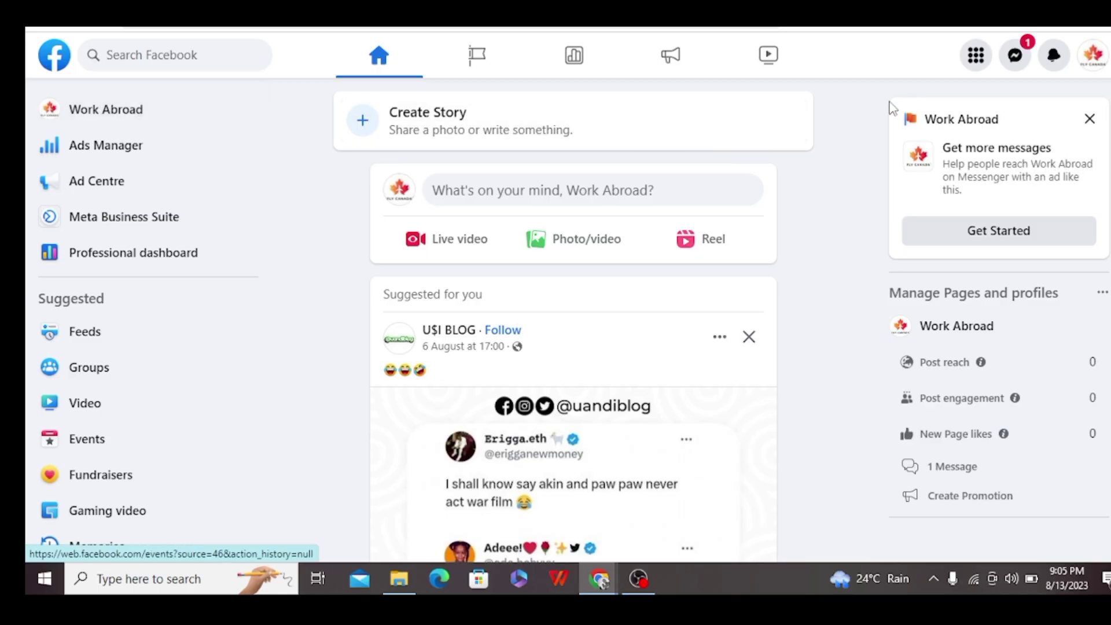
left_click(90, 116)
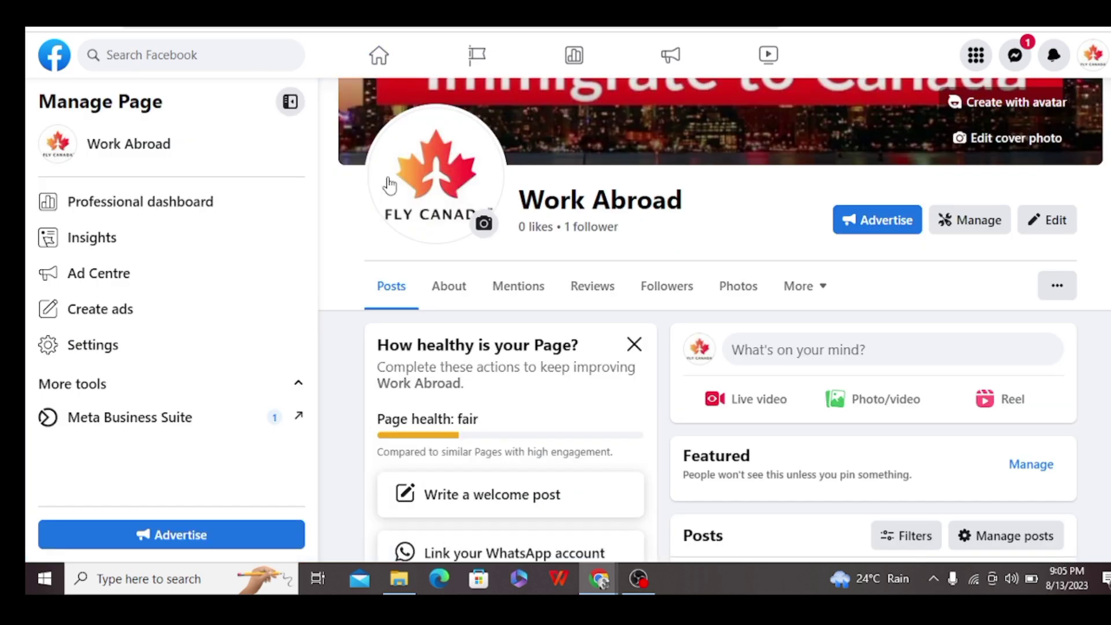
scroll(636, 259, "up", 2)
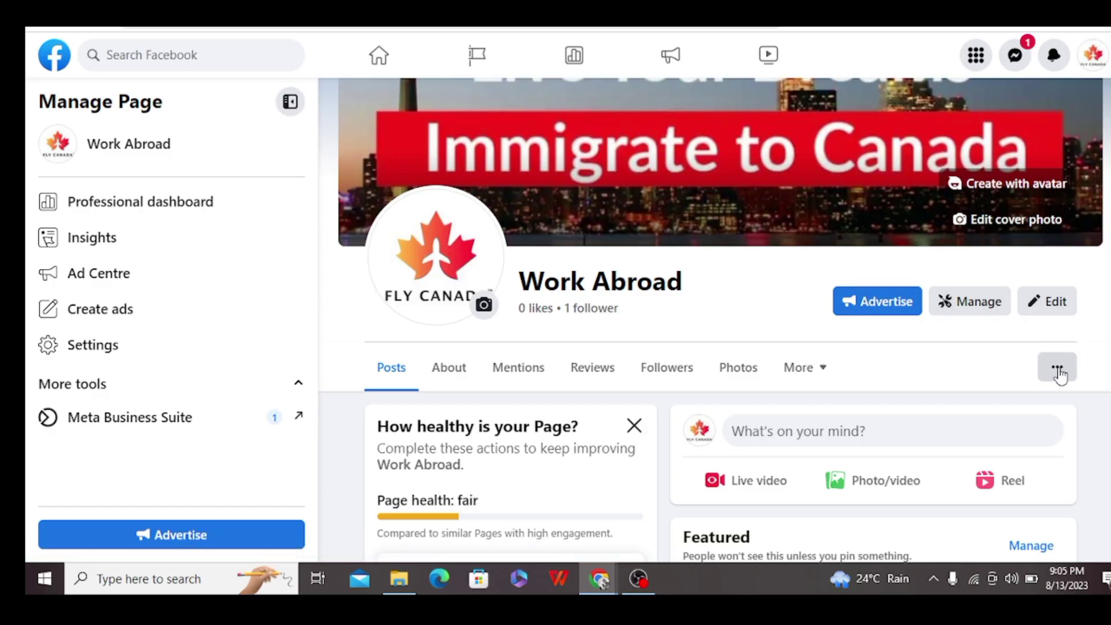
left_click(1057, 371)
scroll(936, 380, "down", 3)
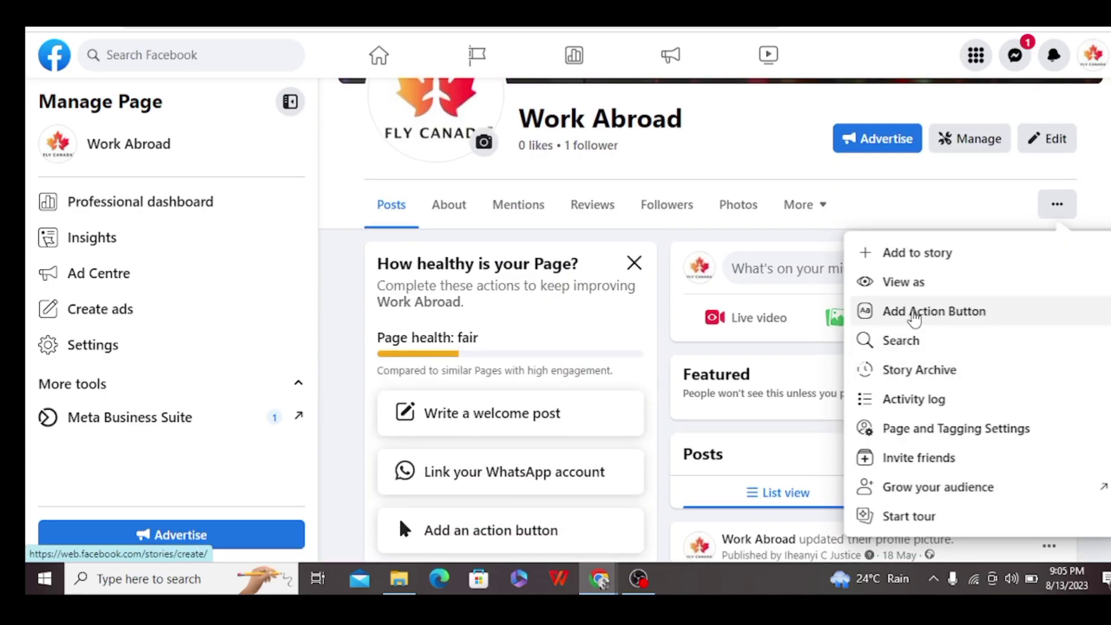
Start adding an action button to Work Abroad and browse the available button types
left_click(914, 313)
left_click(574, 440)
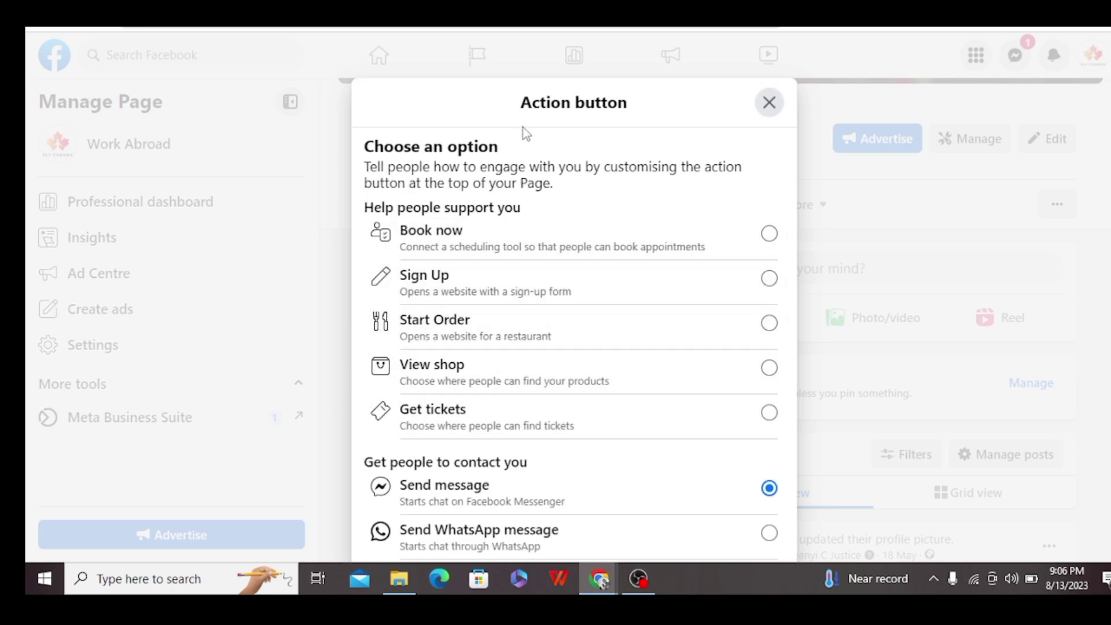
scroll(546, 280, "down", 7)
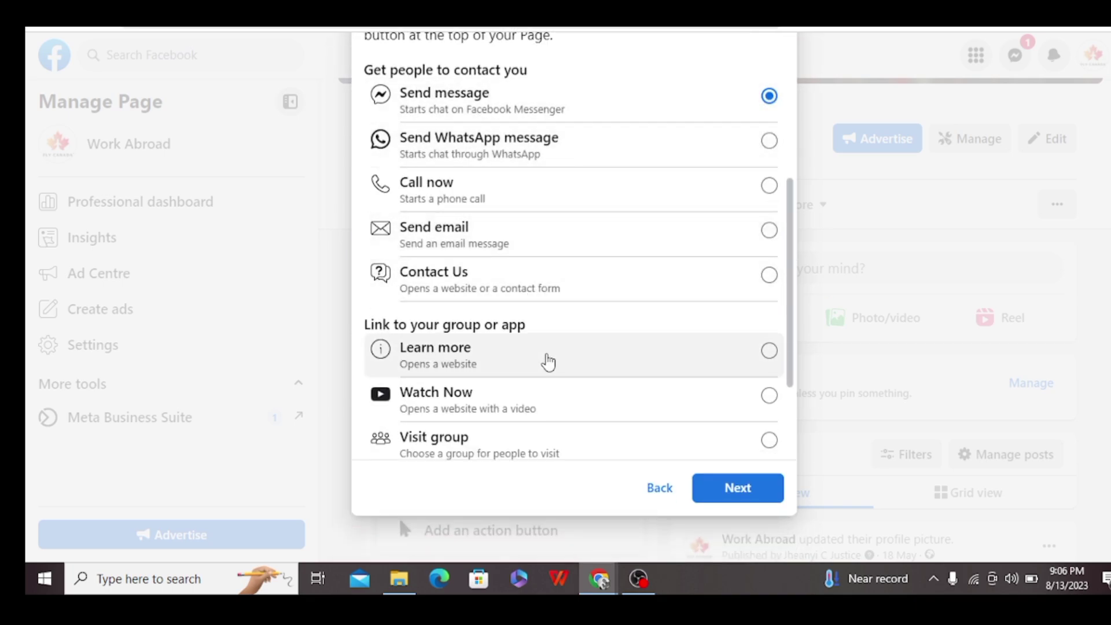
scroll(543, 376, "up", 4)
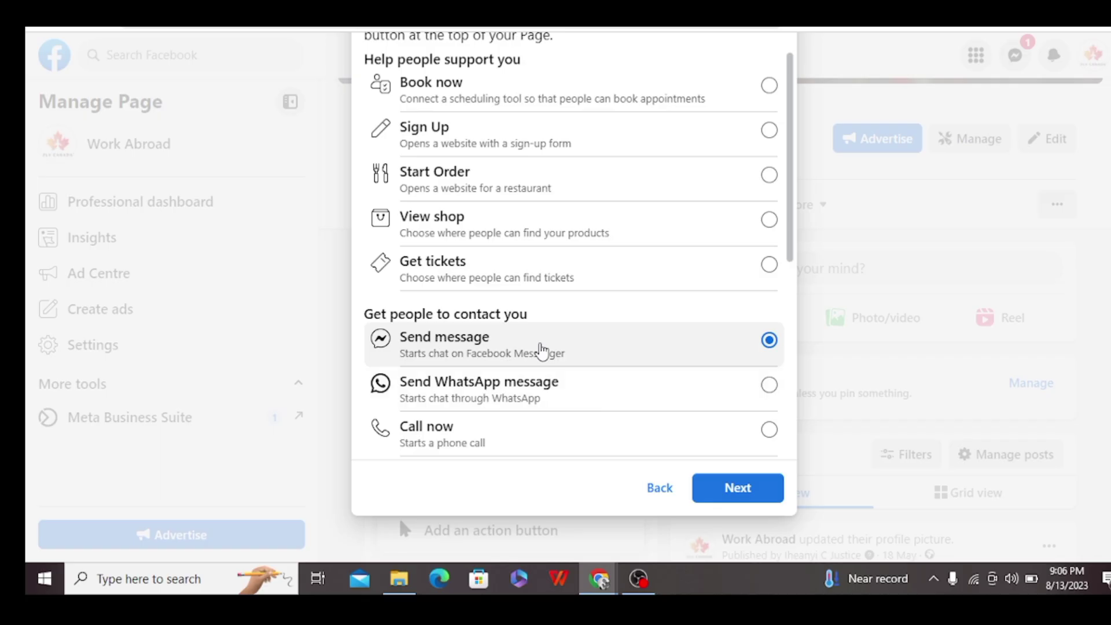
scroll(541, 349, "down", 4)
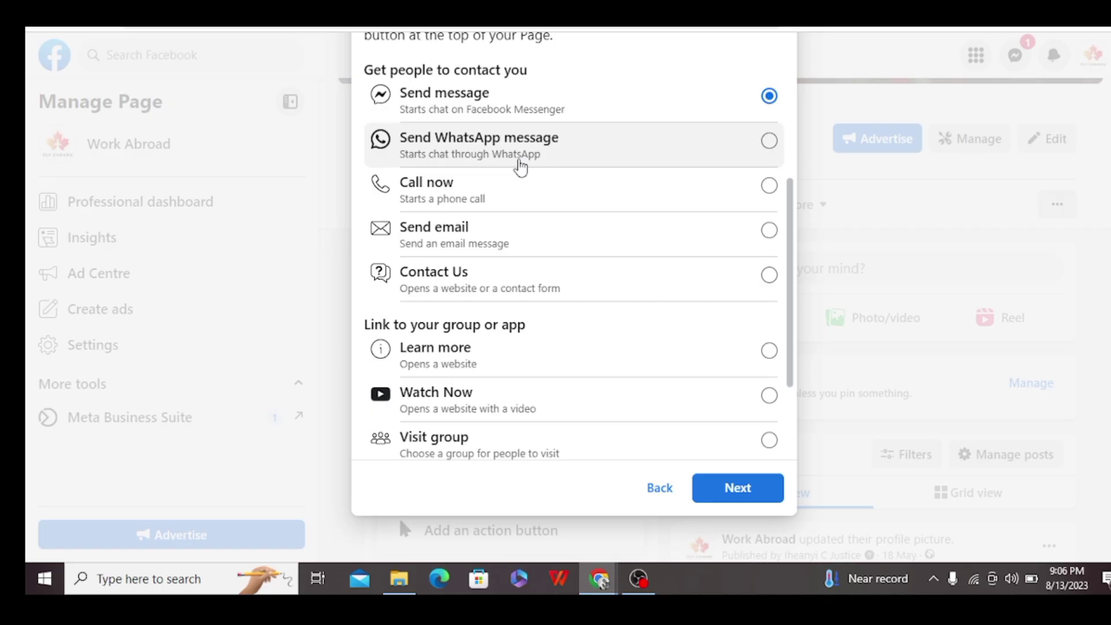
scroll(520, 164, "down", 3)
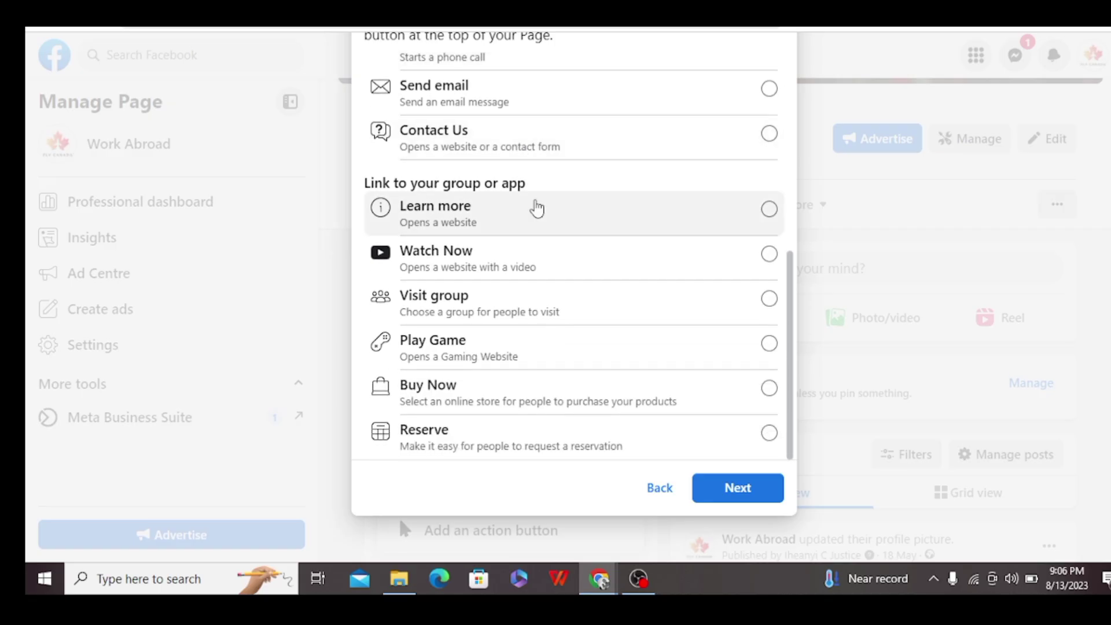
scroll(535, 319, "up", 5)
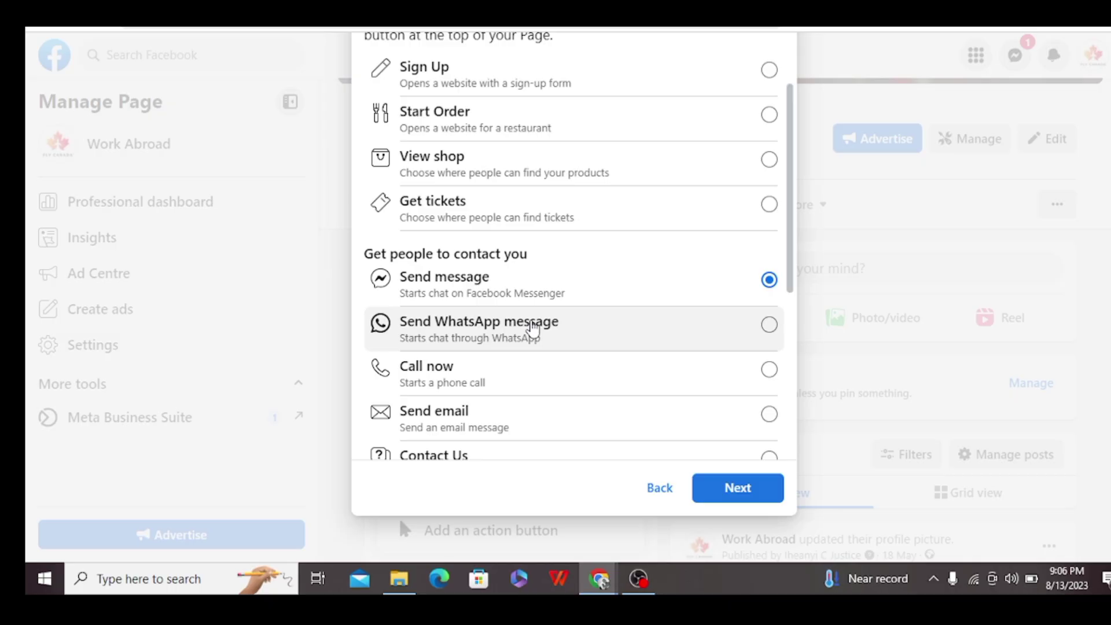
scroll(532, 329, "up", 1)
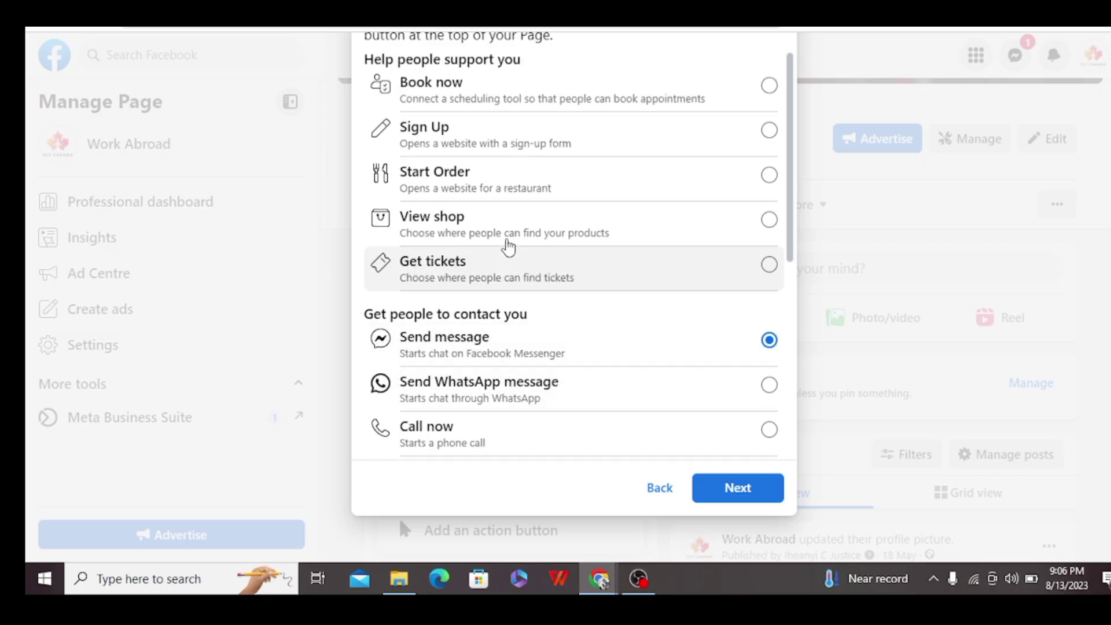
Choose Send message instead of Sign Up as the action button and continue
left_click(538, 148)
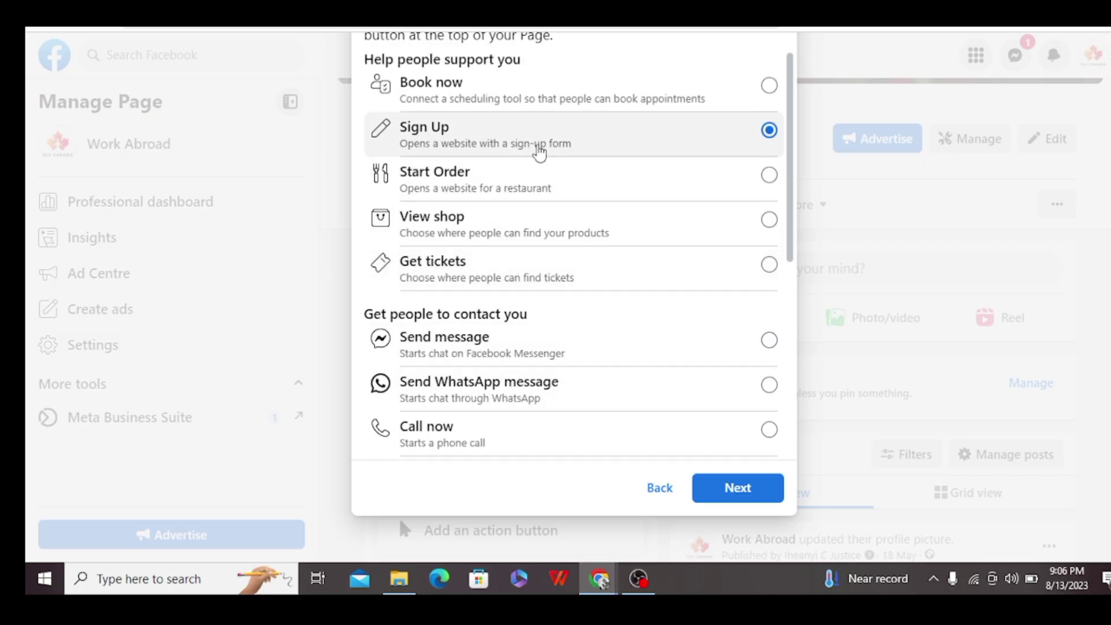
scroll(698, 110, "down", 1)
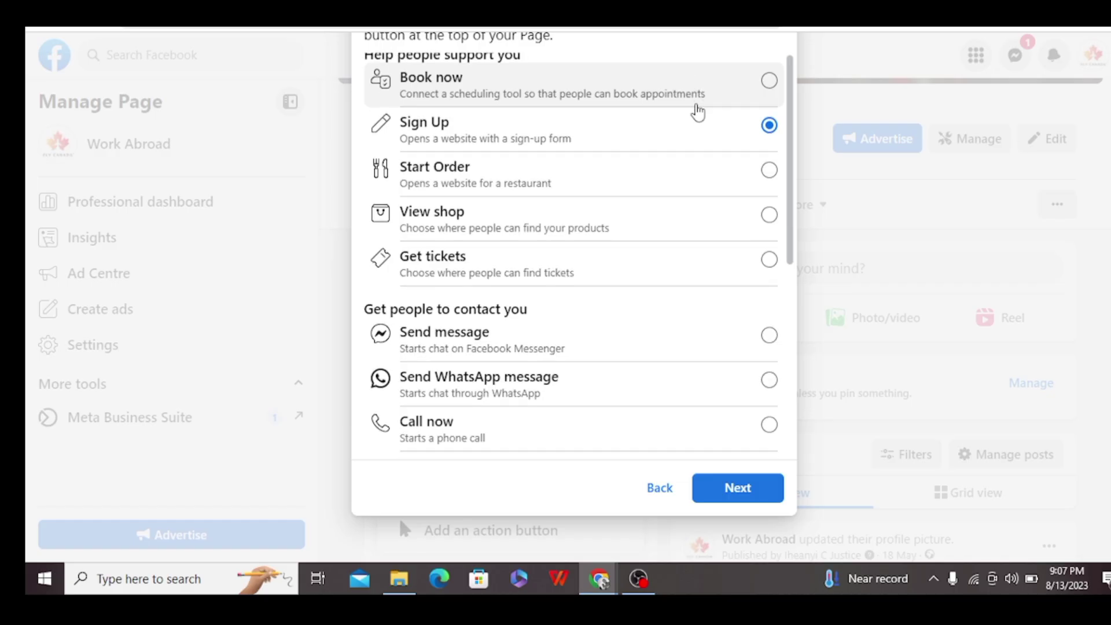
scroll(698, 111, "up", 1)
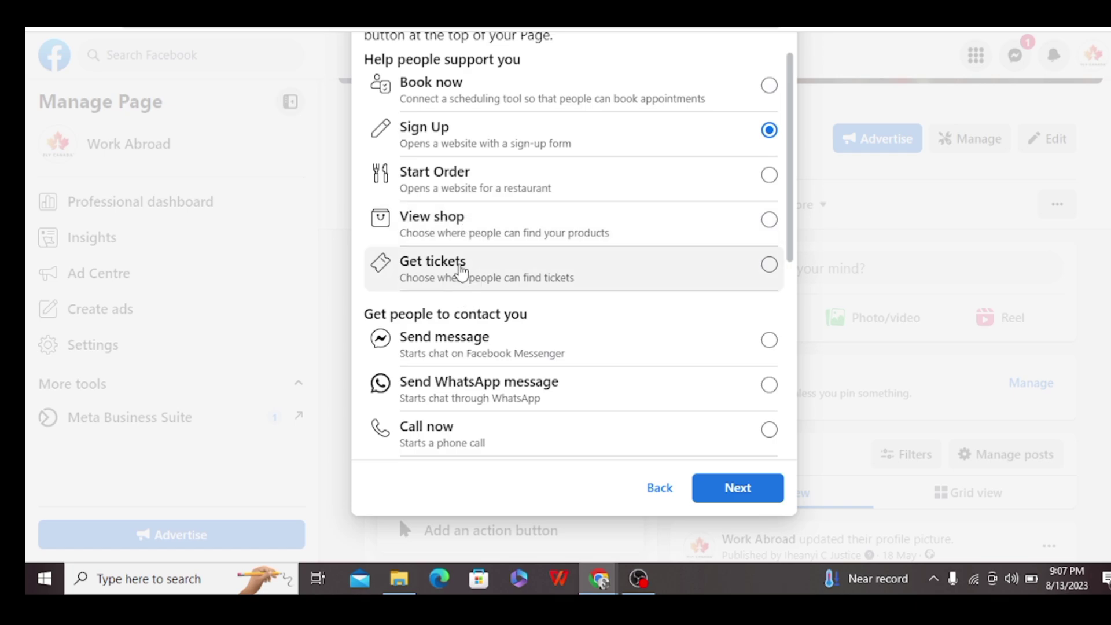
scroll(462, 280, "down", 3)
scroll(466, 294, "up", 2)
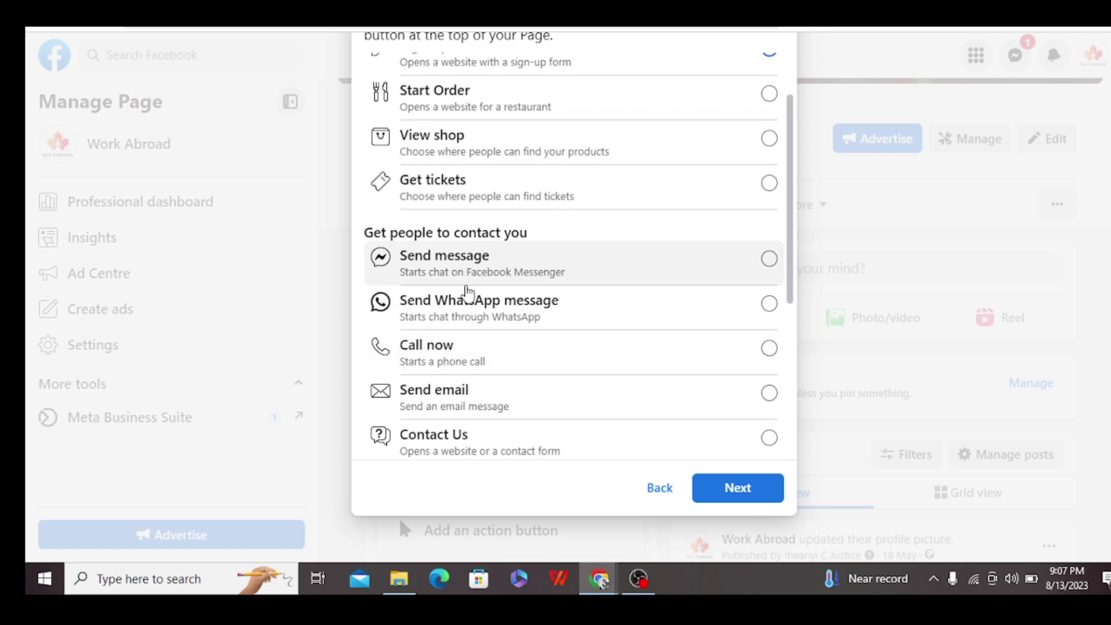
left_click(420, 258)
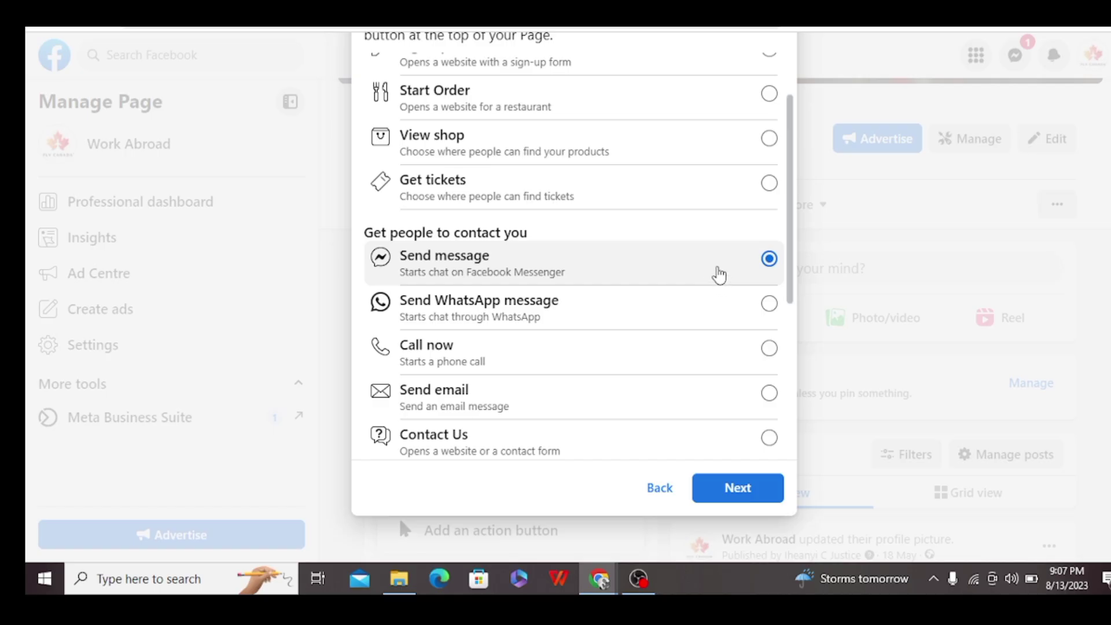
scroll(719, 274, "down", 1)
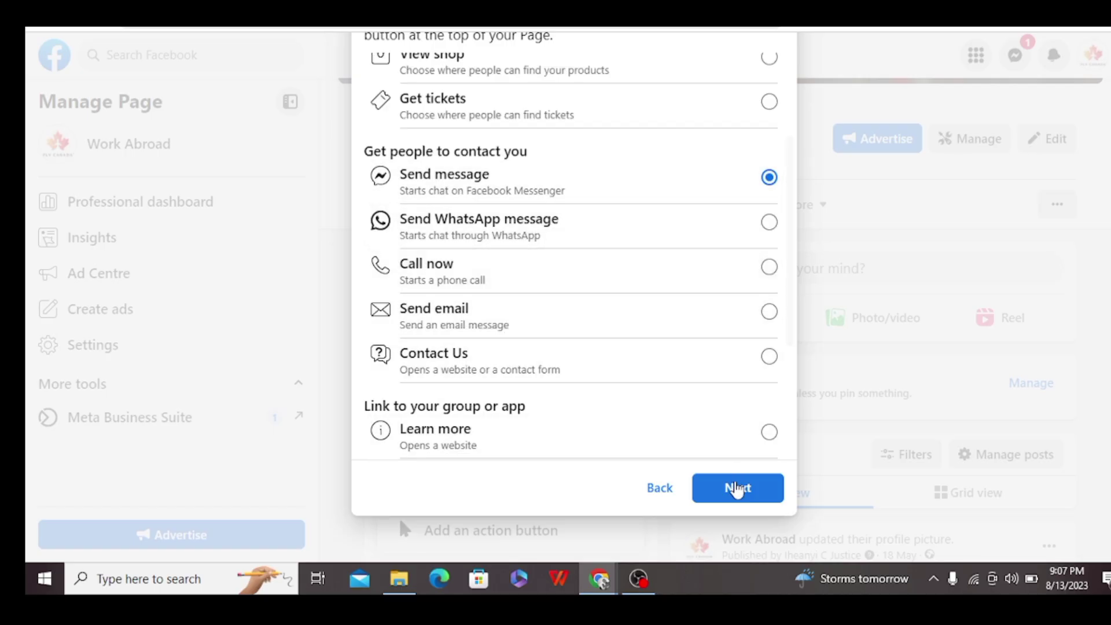
left_click(736, 489)
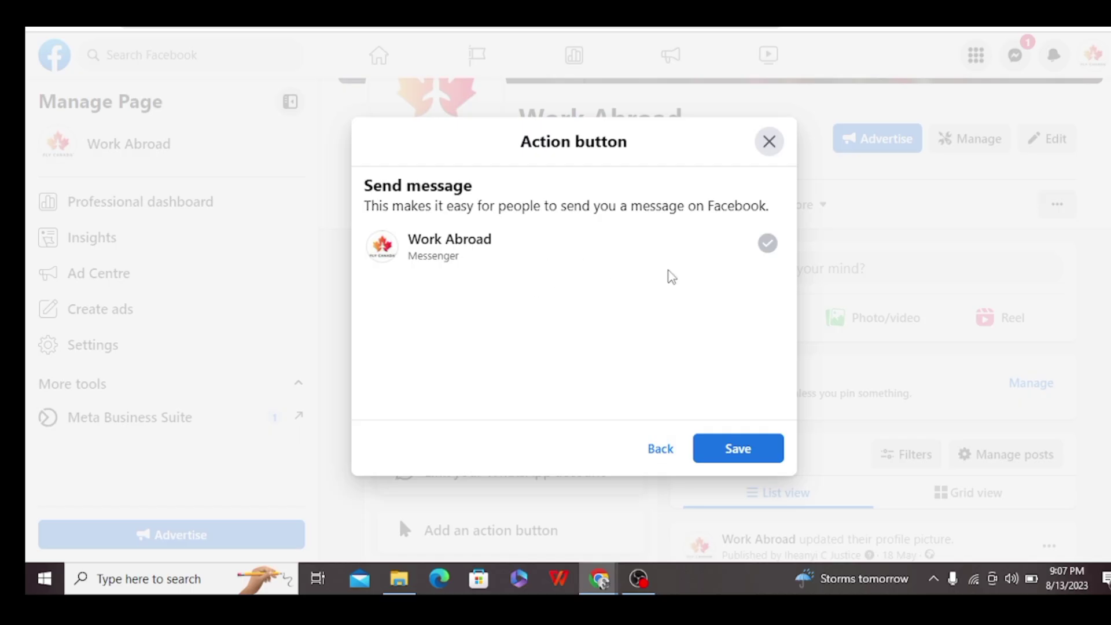
Save the Send message action button for the Work Abroad page
left_click(736, 448)
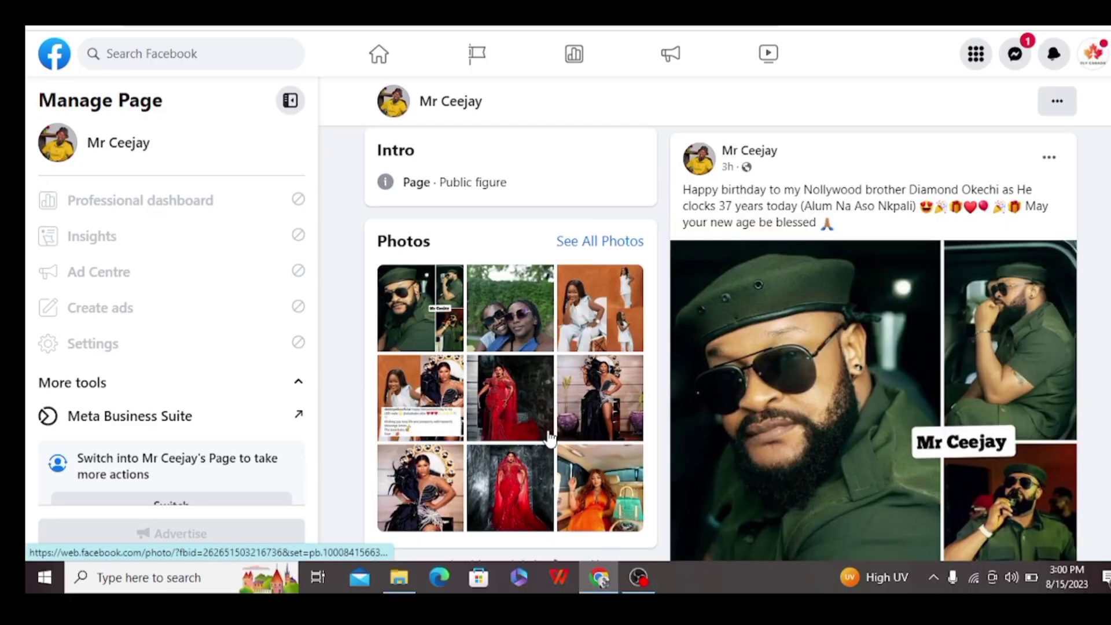
Comment 'happy birthday' on Mr Ceejay's Nollywood birthday post
scroll(755, 254, "down", 1)
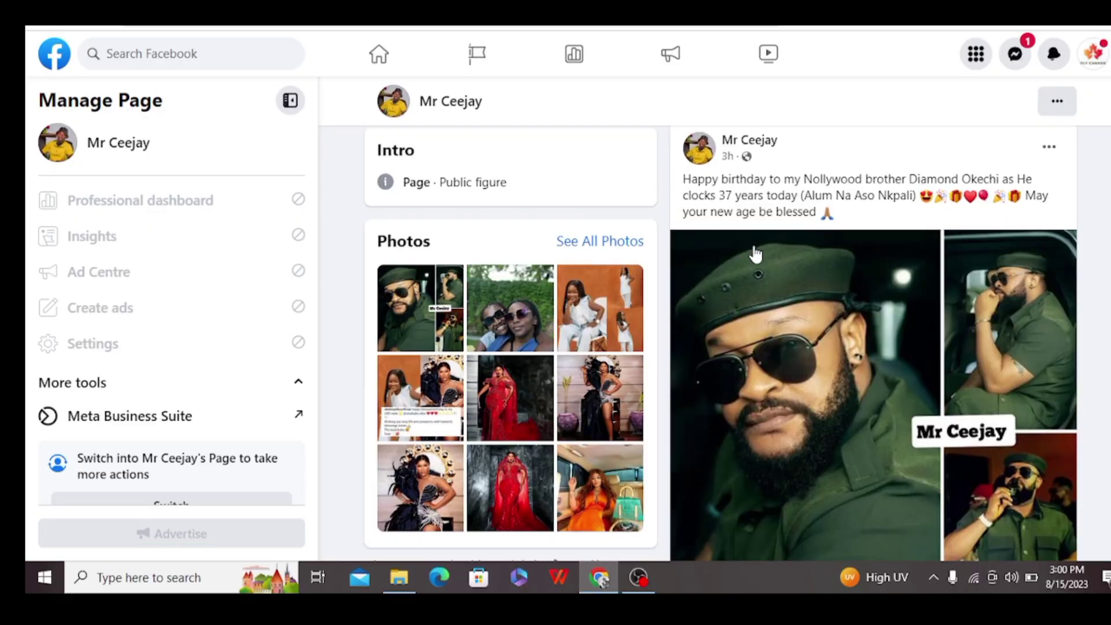
scroll(756, 253, "down", 7)
left_click(846, 326)
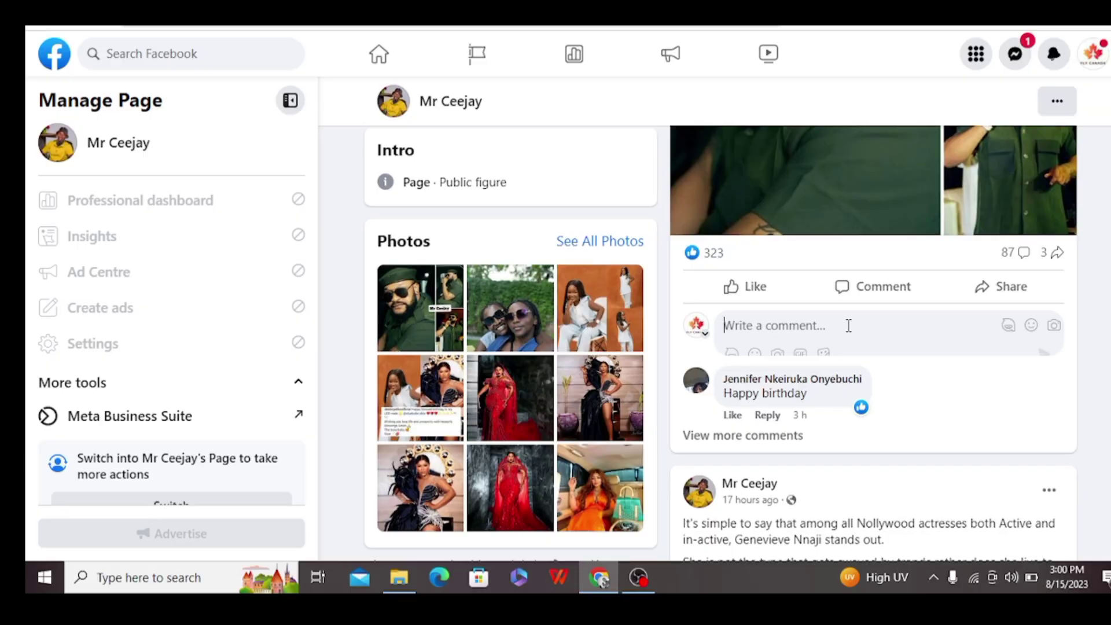
type("ha")
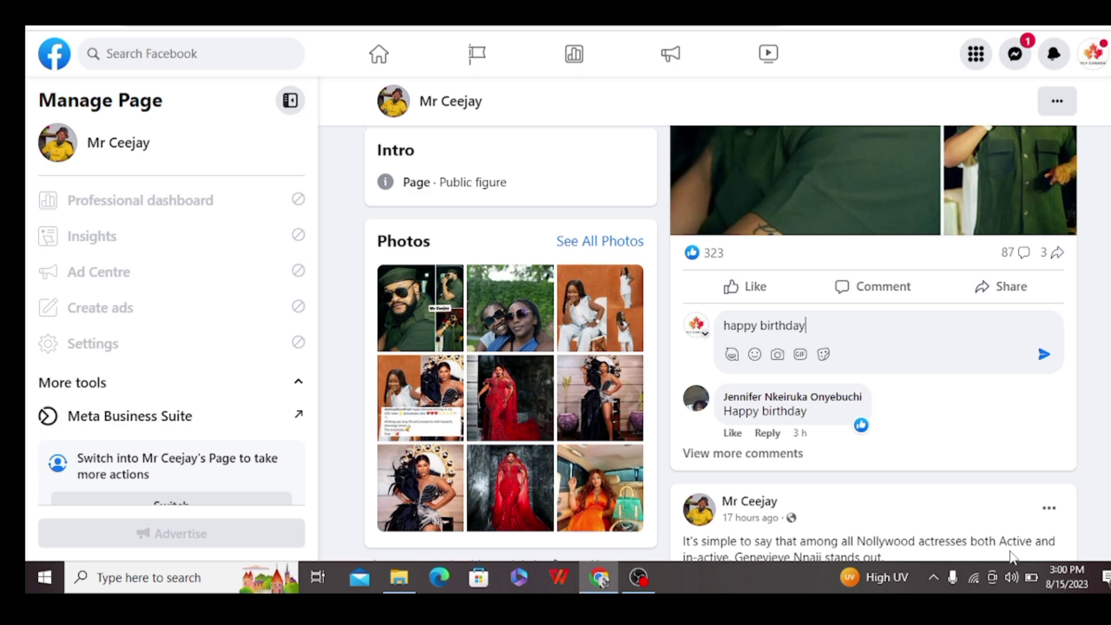
type("ppy birthday")
key("Return")
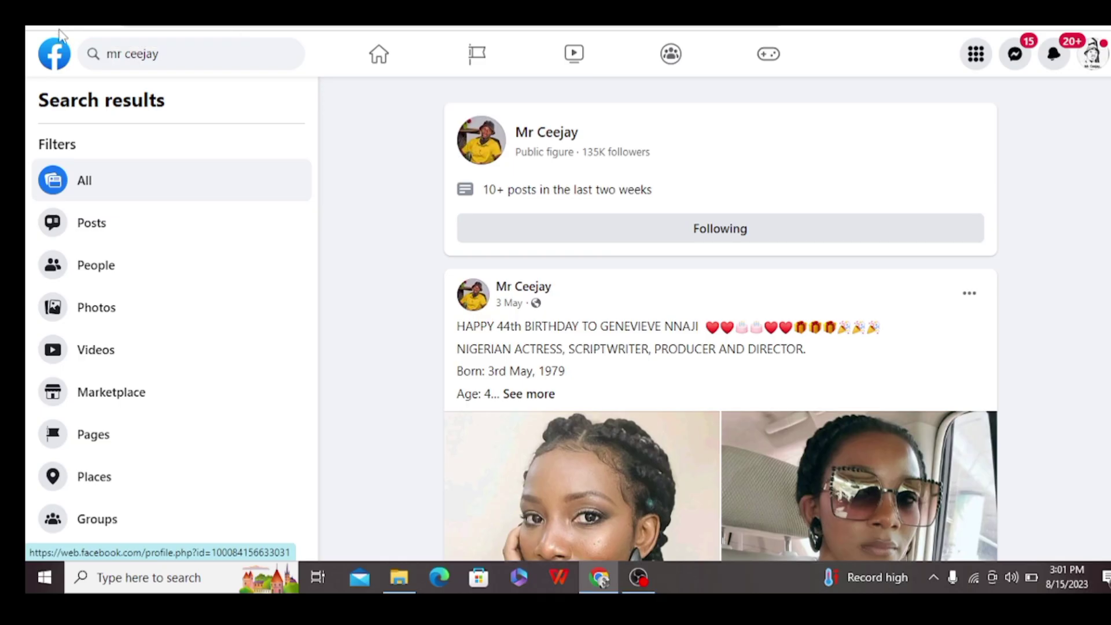
Open Mr Ceejay's page from the search results and close the photo viewer
left_click(527, 139)
left_click(595, 221)
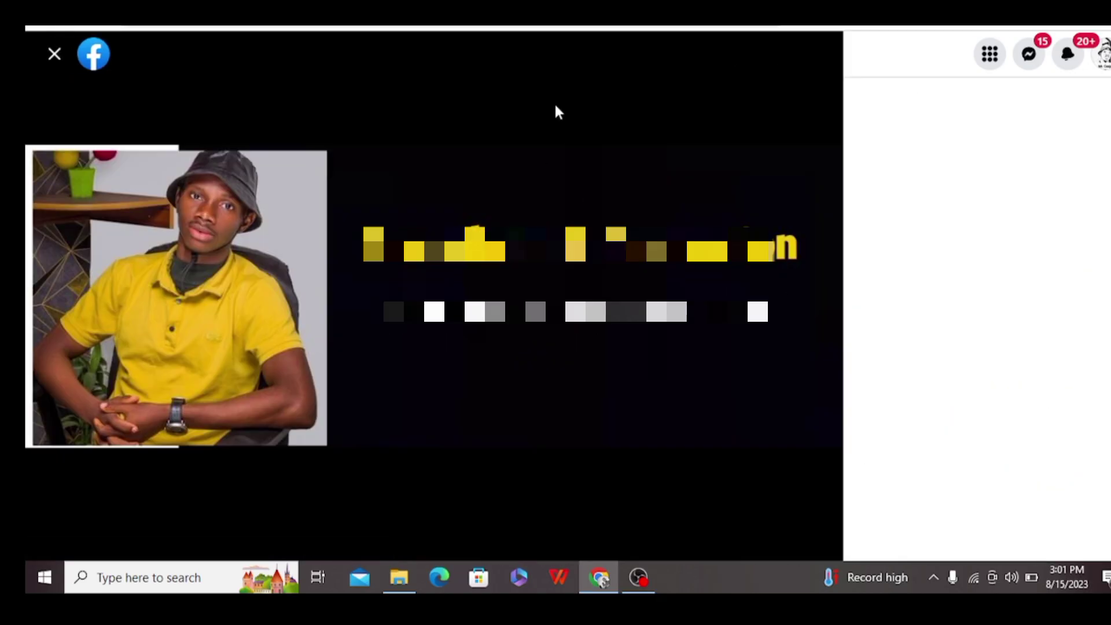
left_click(51, 53)
scroll(919, 327, "down", 5)
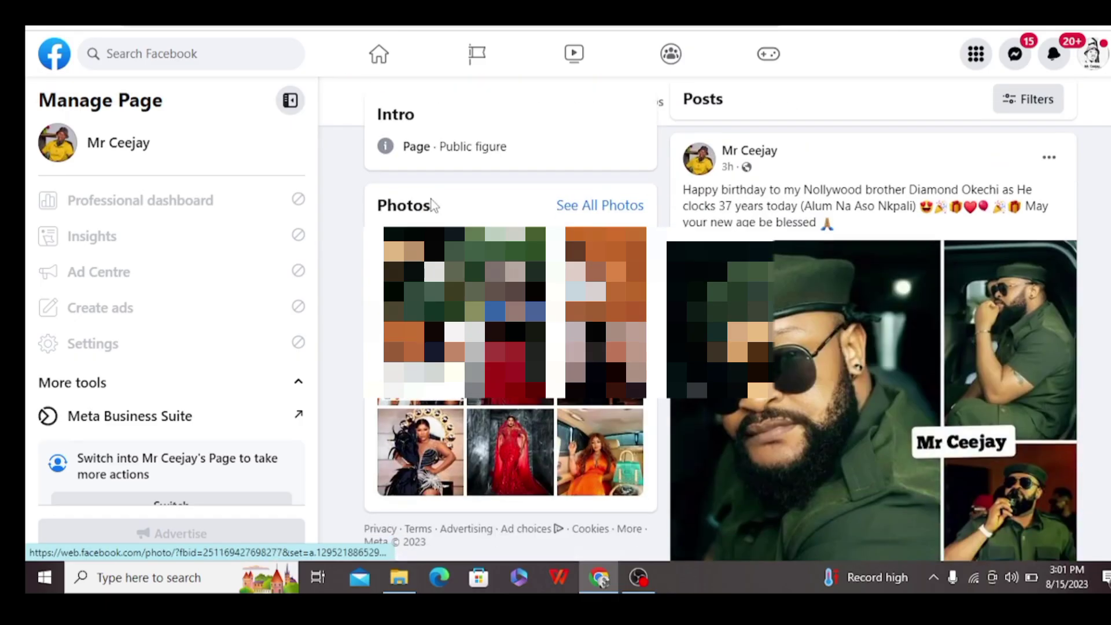
scroll(919, 327, "down", 3)
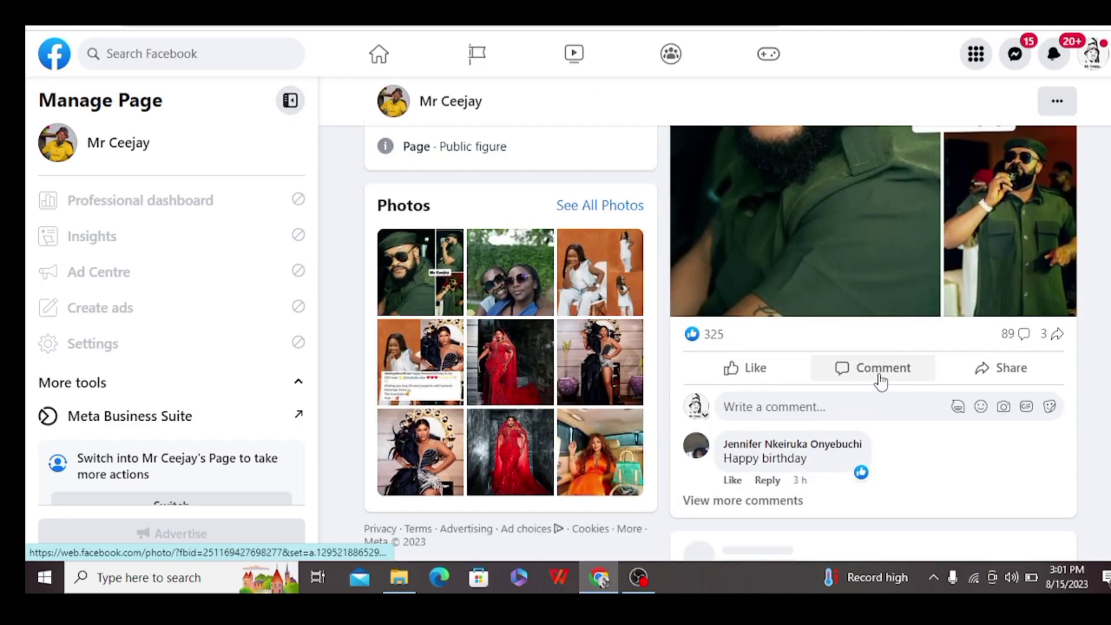
Show all comments on the birthday post and find Work Abroad's 'happy birthday' comment
left_click(881, 379)
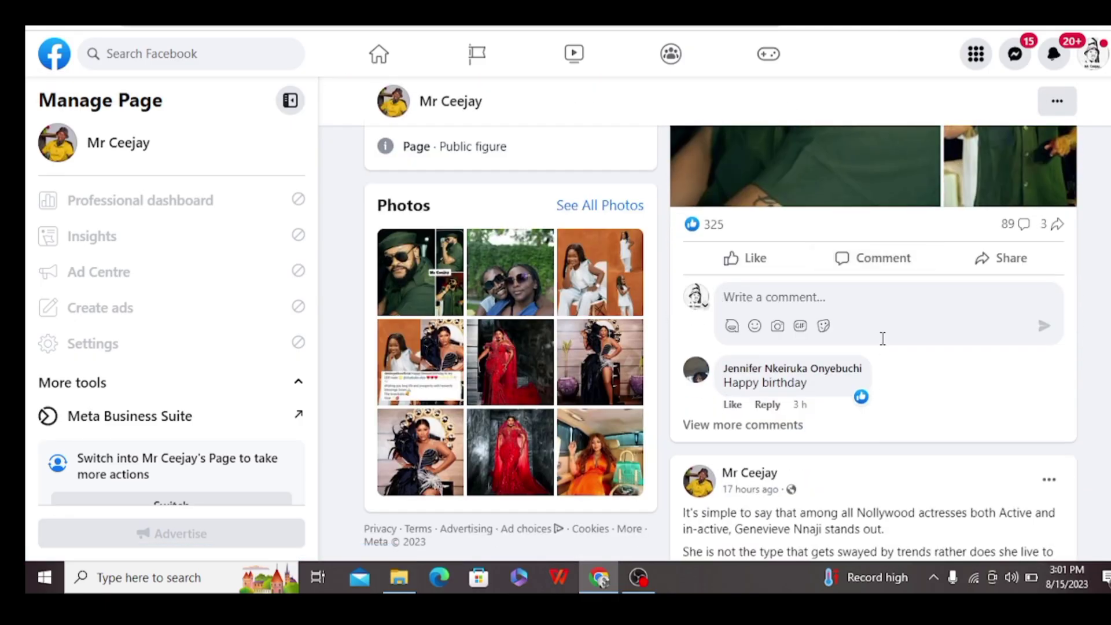
scroll(810, 341, "down", 1)
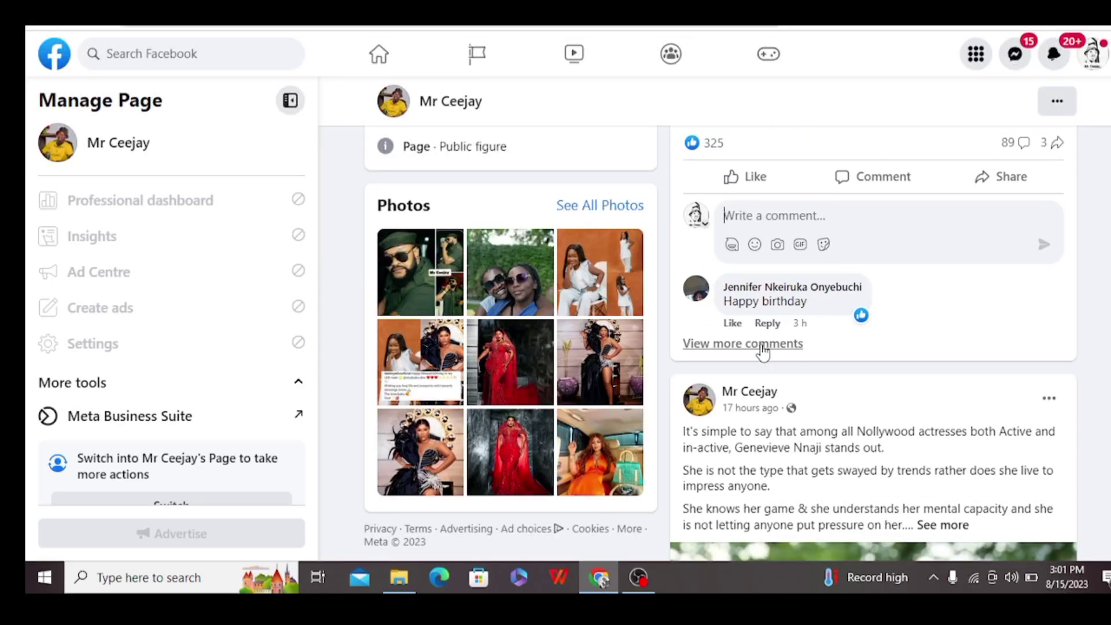
left_click(762, 346)
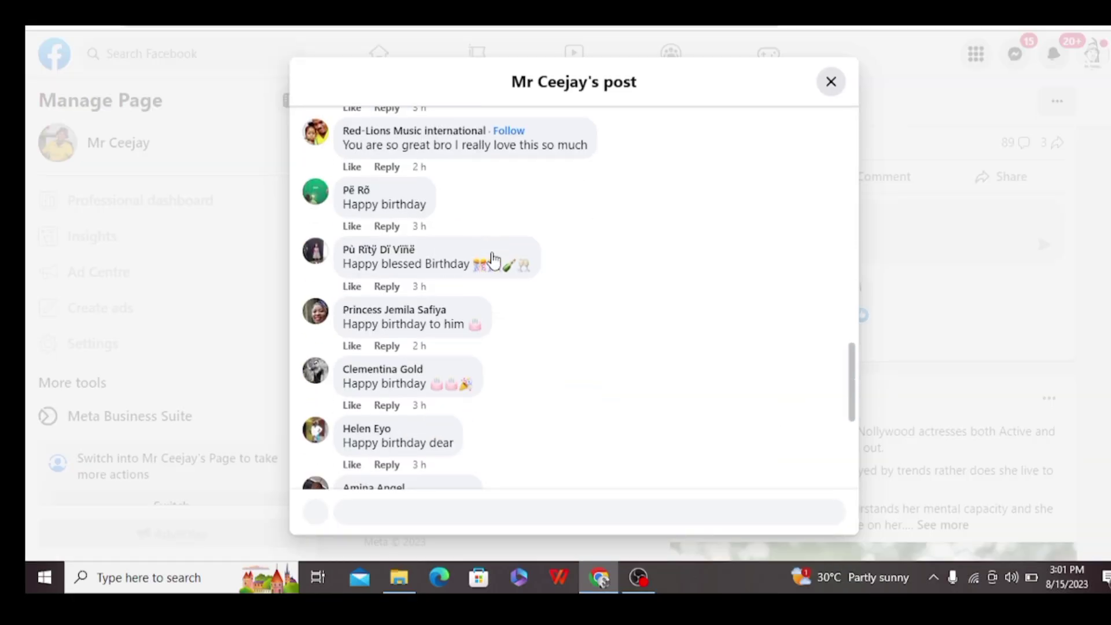
scroll(495, 258, "up", 5)
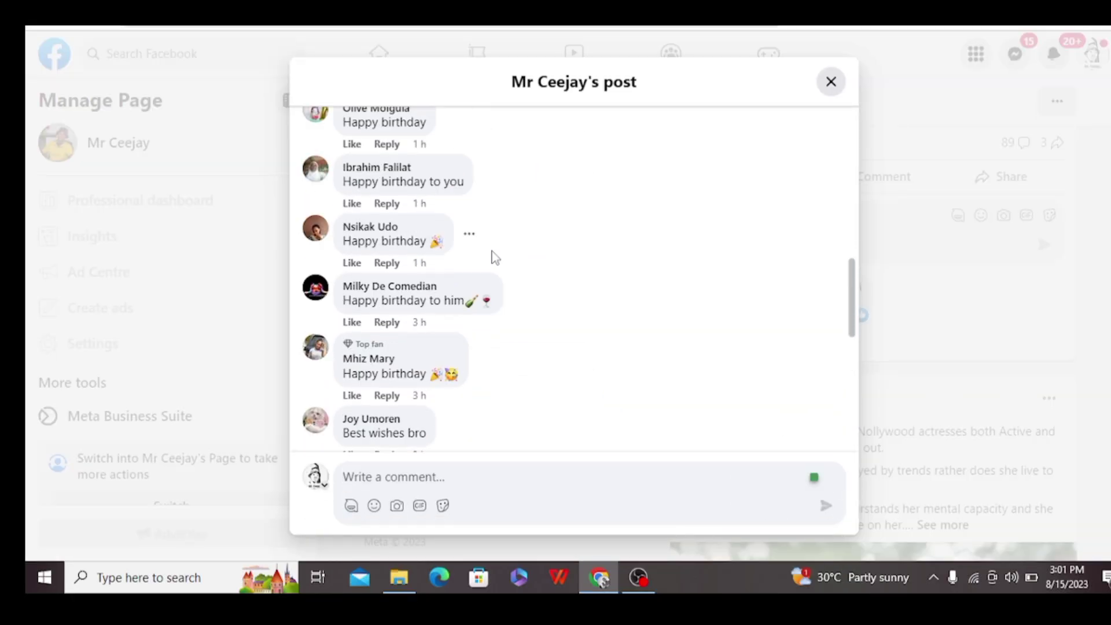
scroll(495, 259, "down", 15)
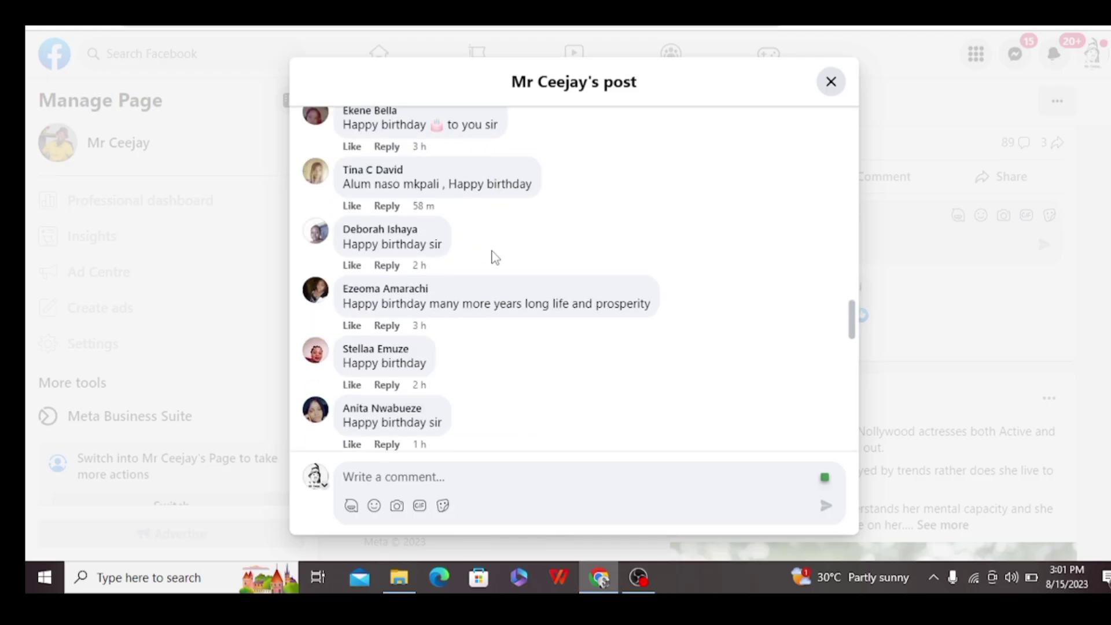
scroll(460, 268, "up", 4)
scroll(385, 256, "down", 10)
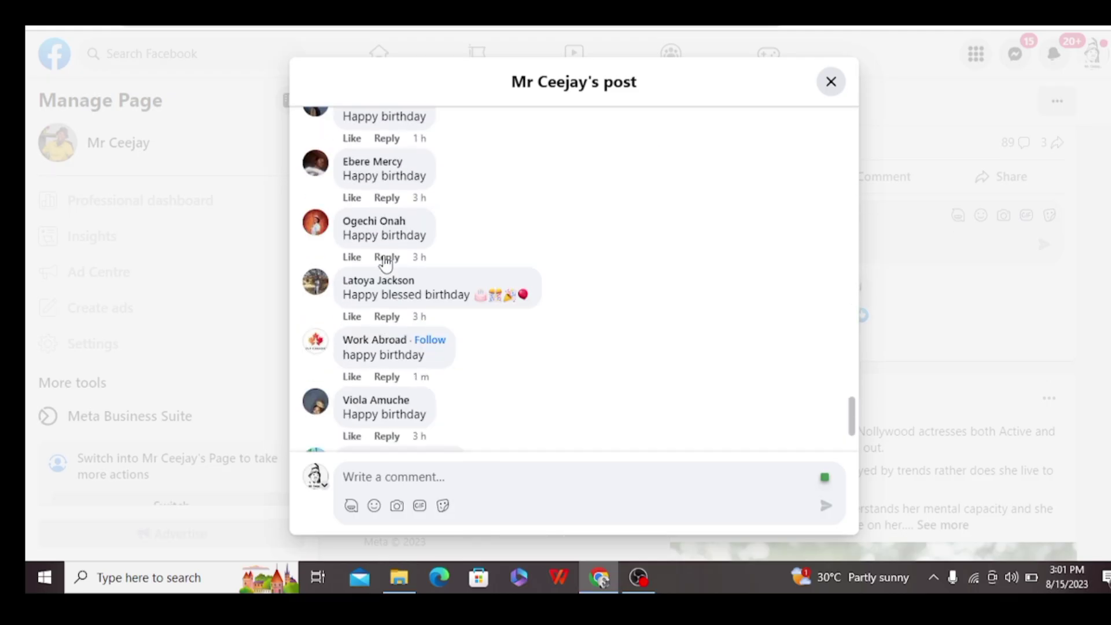